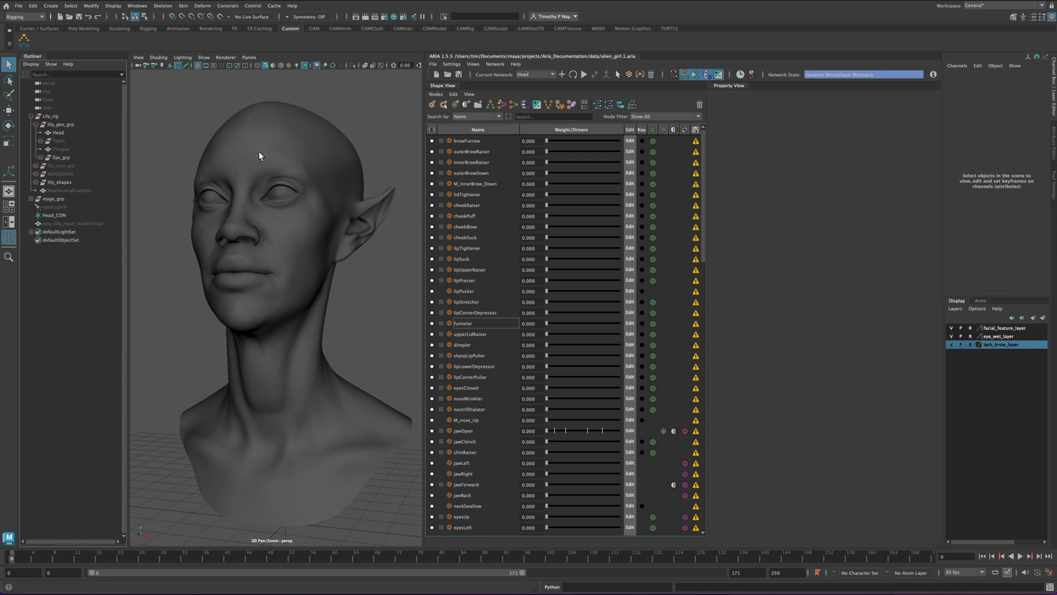
# - Preview the eyesClosed shape on the head and return its weight to zero
pyautogui.click(304, 144)
pyautogui.click(378, 122)
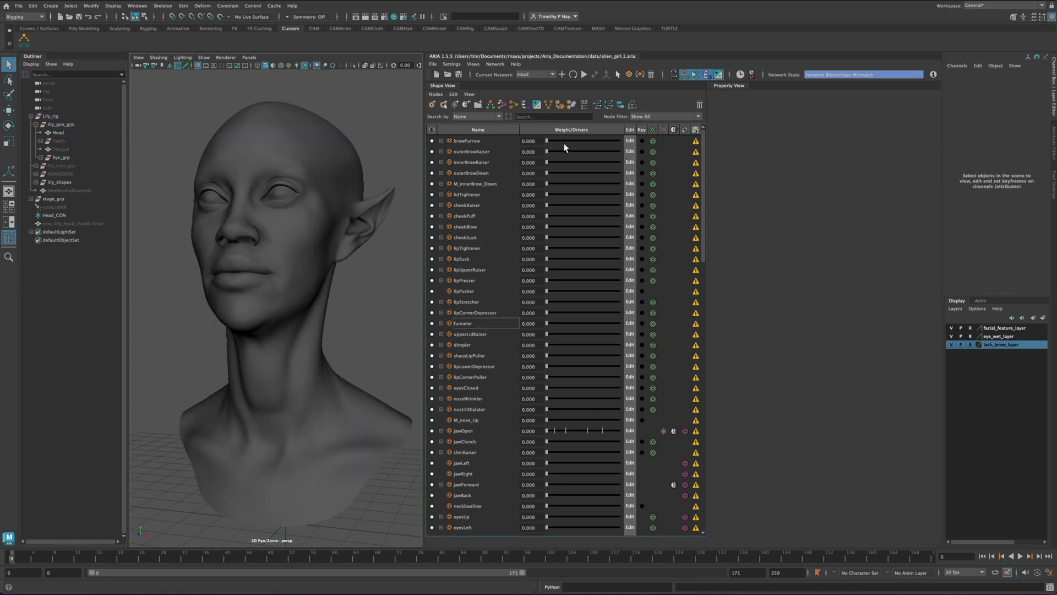
pyautogui.moveTo(547, 389); pyautogui.dragTo(402, 372)
# - Unhide the new_lilly_head_model:Head mesh so both heads can be seen side by side
pyautogui.moveTo(83, 223); pyautogui.dragTo(118, 192)
pyautogui.hotkey('shift', 'h')
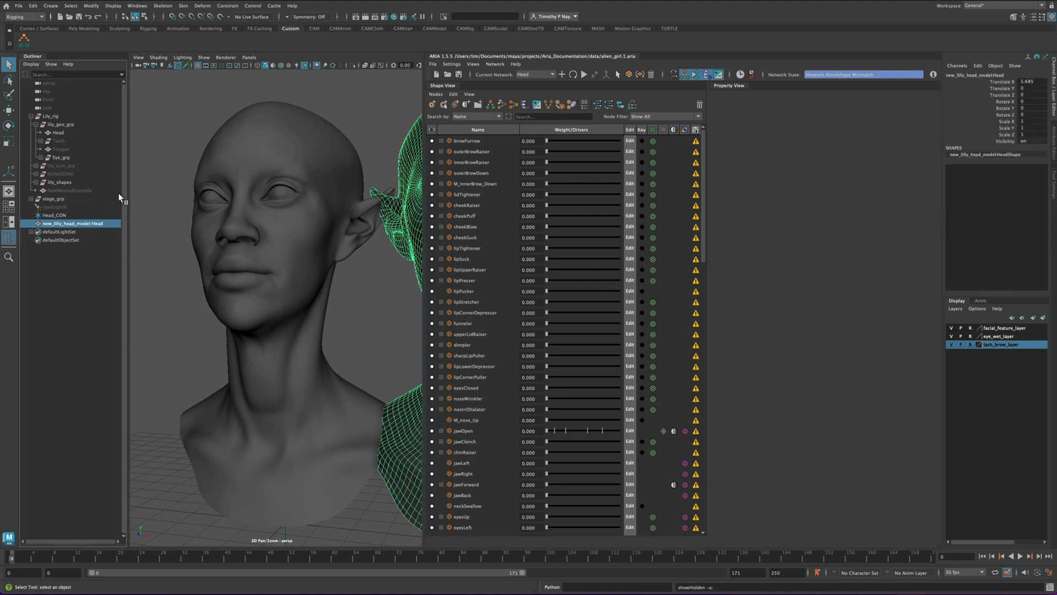
pyautogui.scroll(-3, 352, 313)
pyautogui.keyDown('alt'); pyautogui.moveTo(352, 313); pyautogui.dragTo(283, 307, button='middle'); pyautogui.keyUp('alt')
pyautogui.click(282, 313)
pyautogui.keyDown('alt'); pyautogui.moveTo(282, 333); pyautogui.dragTo(360, 358); pyautogui.keyUp('alt')
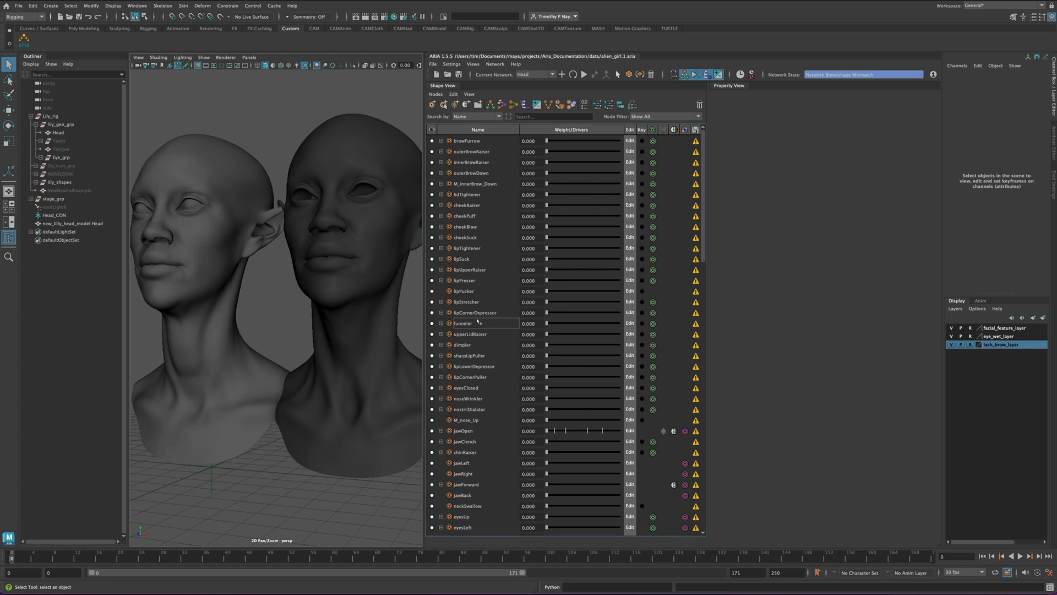
# - Examine the funneler shape's splits and its dependent combination shapes, and restore the full shape list
pyautogui.click(441, 323)
pyautogui.click(448, 334)
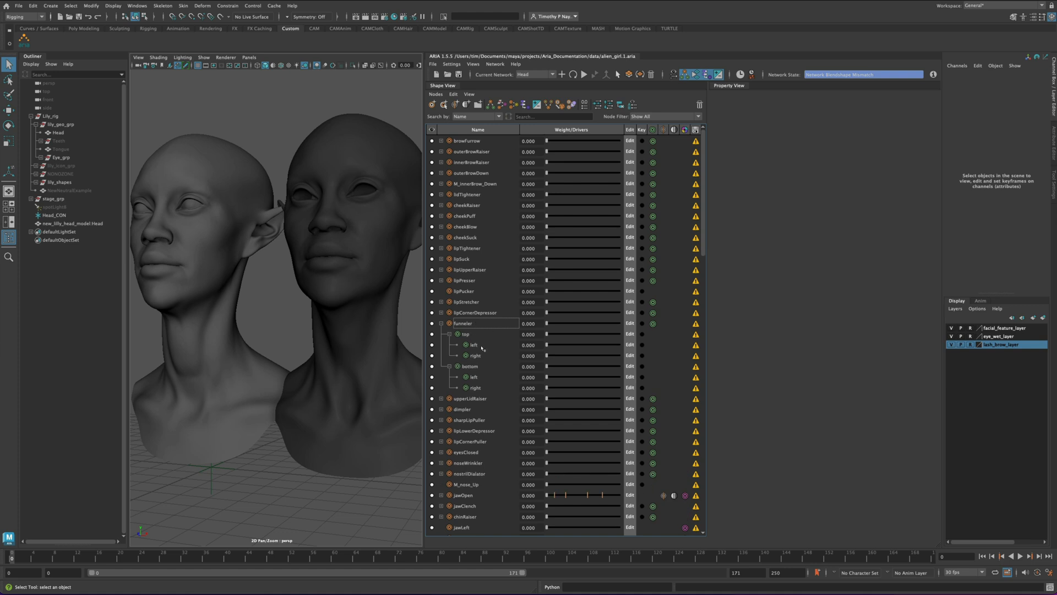
pyautogui.click(468, 323)
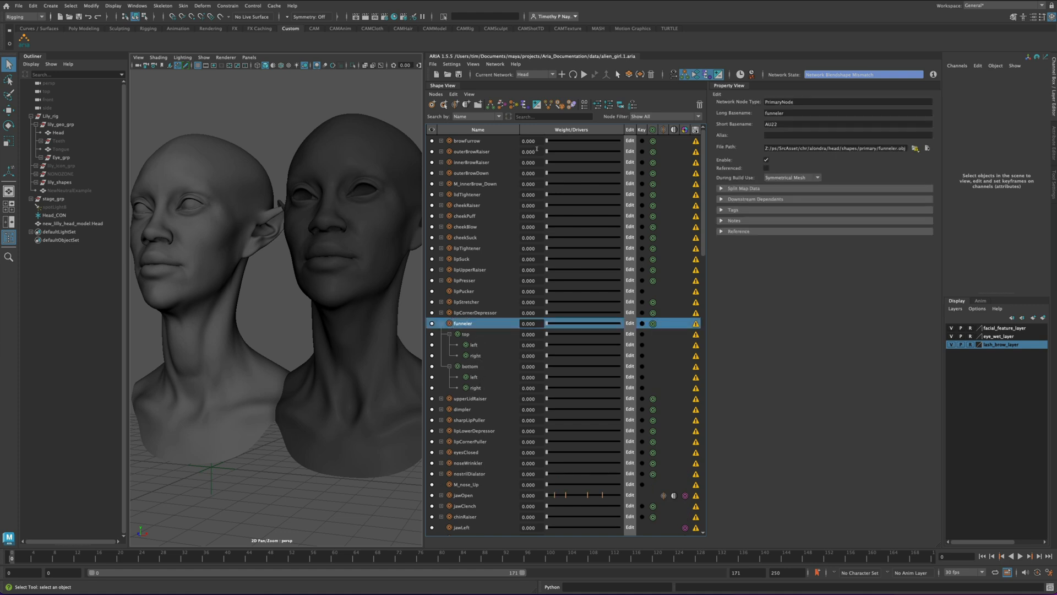
pyautogui.click(610, 105)
pyautogui.click(491, 312)
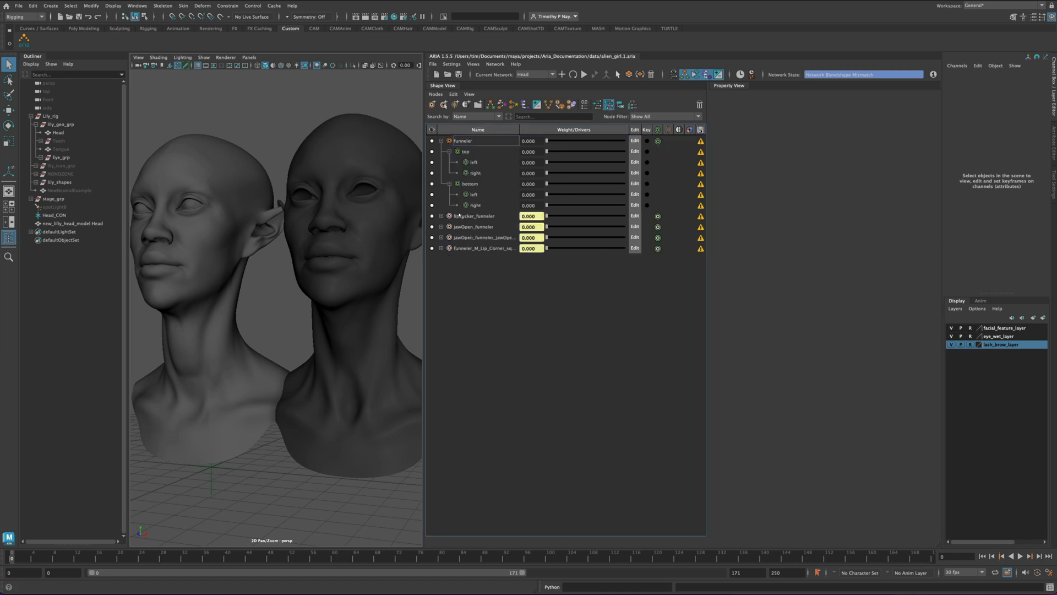
pyautogui.moveTo(466, 253)
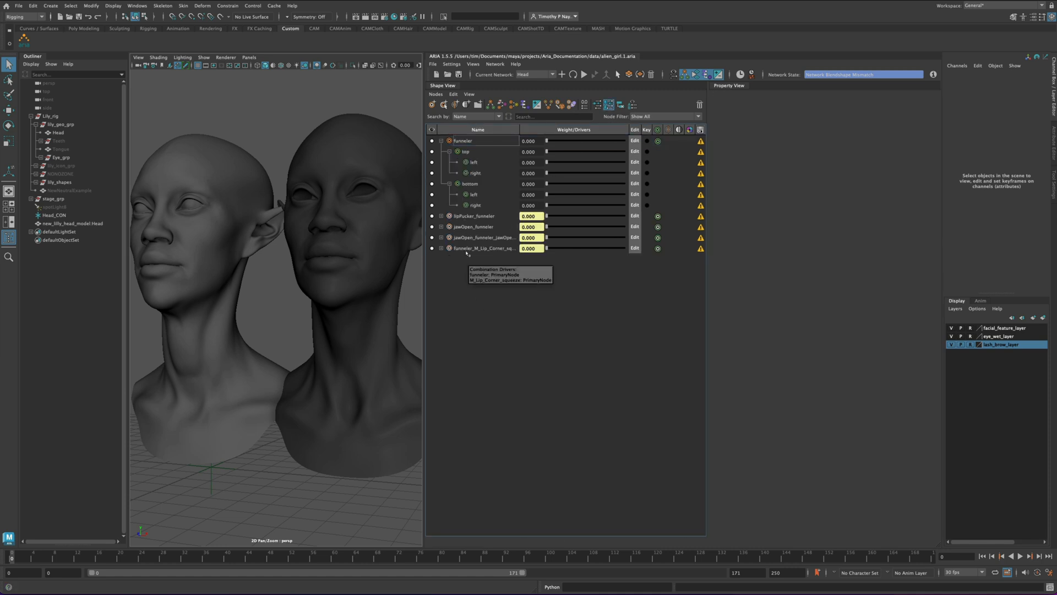
pyautogui.moveTo(460, 140)
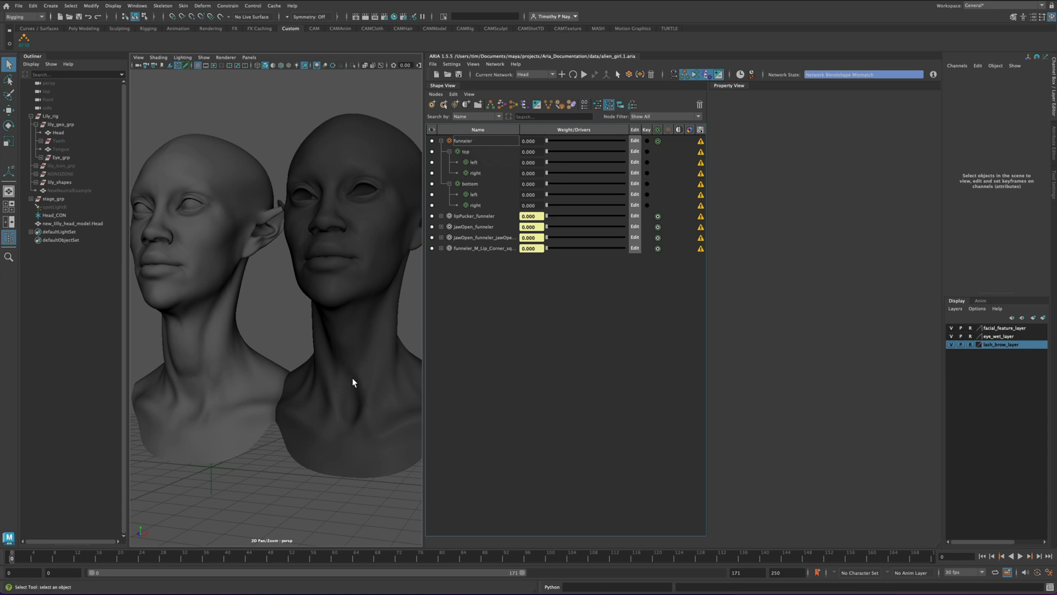
pyautogui.click(610, 106)
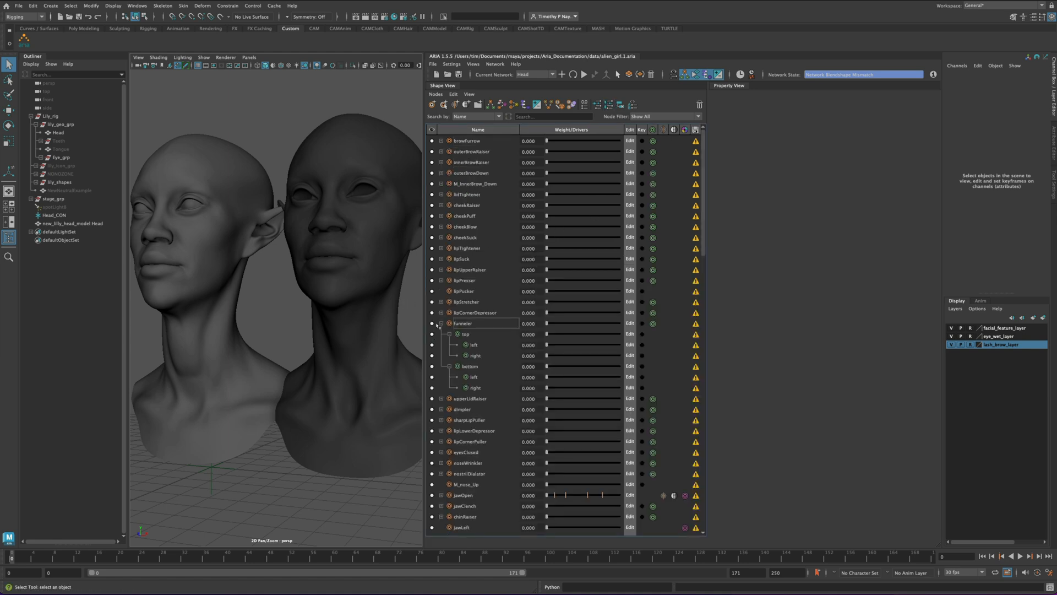
pyautogui.click(441, 323)
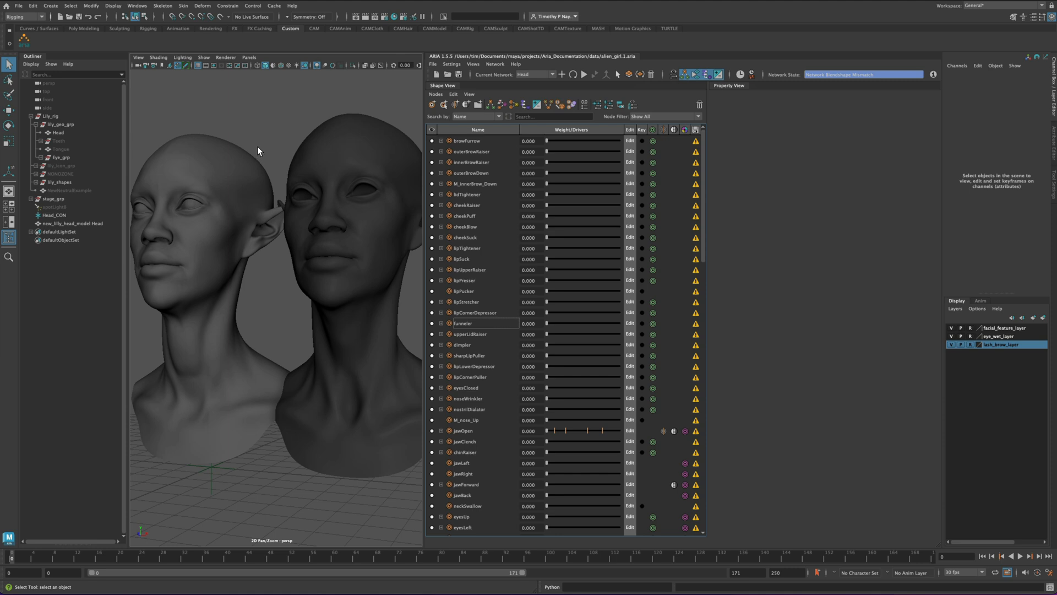
# - Compare the current Head mesh with the new head model from several angles
pyautogui.click(203, 174)
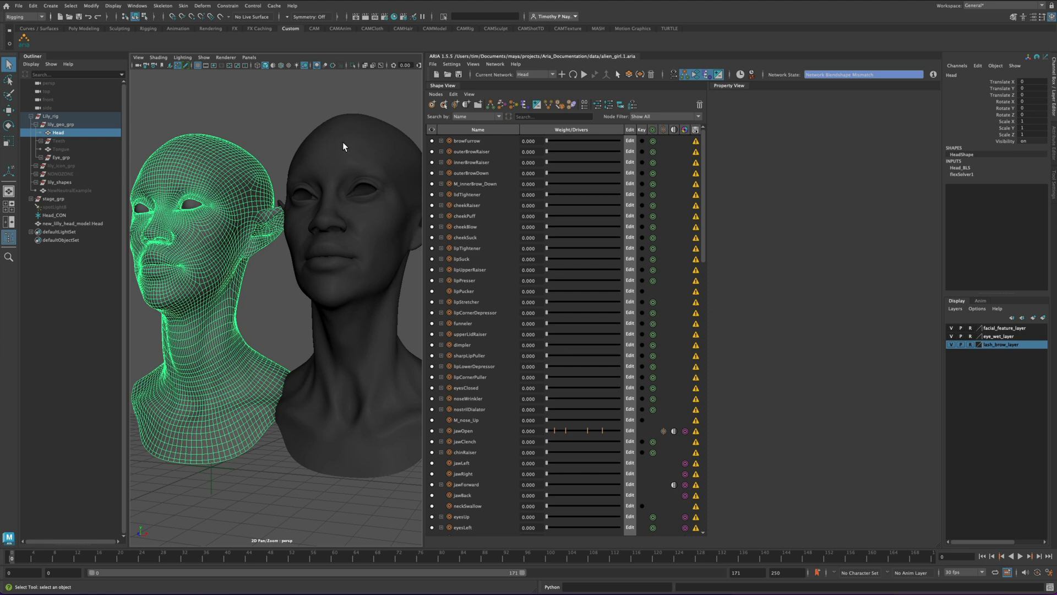
pyautogui.click(250, 329)
pyautogui.keyDown('alt'); pyautogui.moveTo(250, 329); pyautogui.dragTo(283, 345); pyautogui.keyUp('alt')
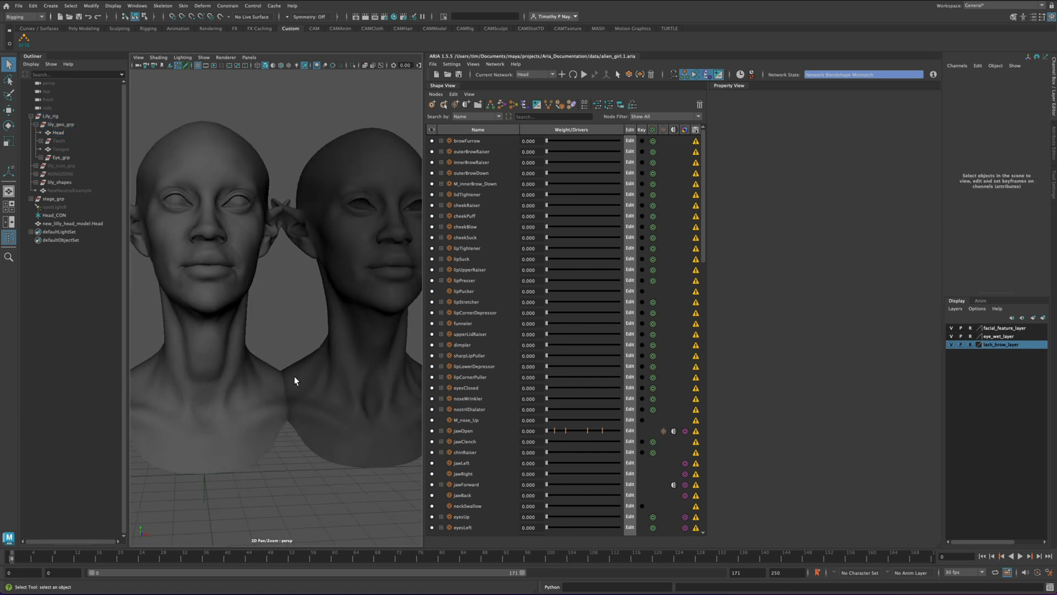
pyautogui.keyDown('alt'); pyautogui.moveTo(321, 357); pyautogui.dragTo(330, 338, button='right'); pyautogui.keyUp('alt')
pyautogui.keyDown('alt'); pyautogui.moveTo(331, 337); pyautogui.dragTo(261, 337); pyautogui.keyUp('alt')
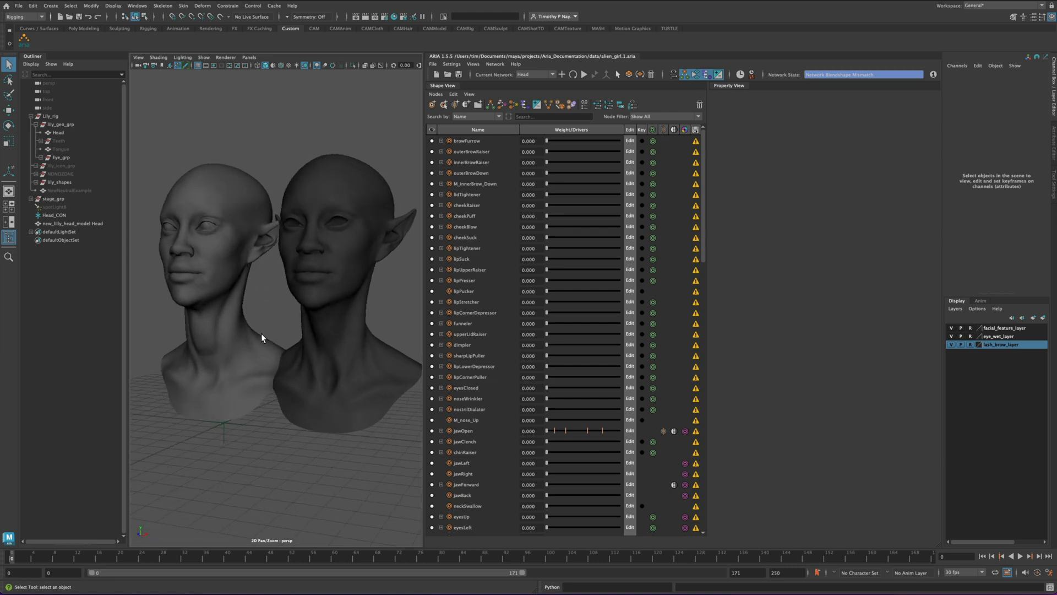
# - Replace the network's neutral mesh with new_lilly_head_model:Head, leaving the new neutral name unused
pyautogui.click(340, 176)
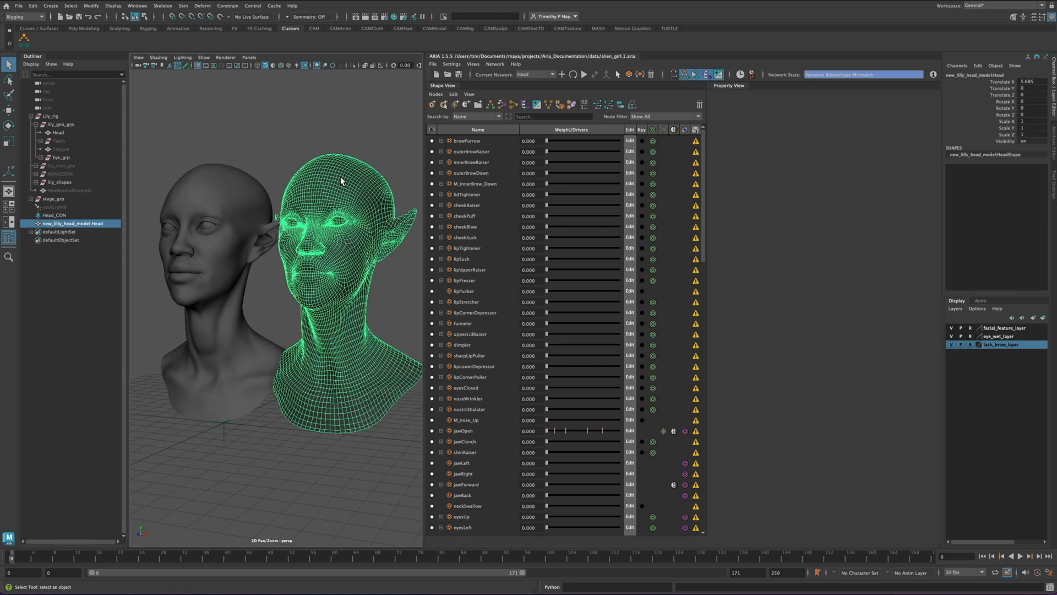
pyautogui.keyDown('alt'); pyautogui.moveTo(301, 240); pyautogui.dragTo(369, 239, button='middle'); pyautogui.keyUp('alt')
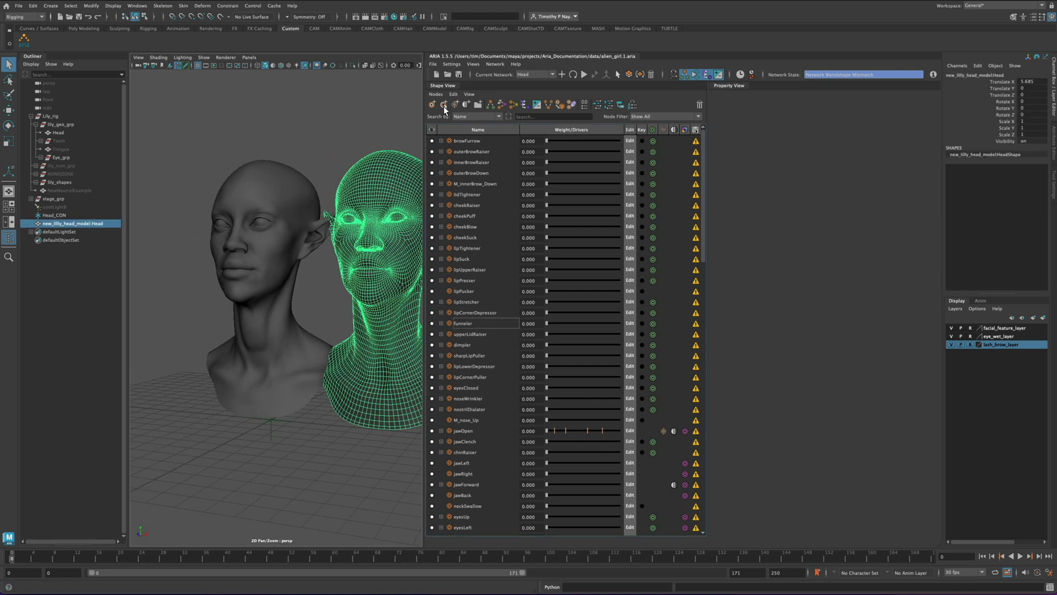
pyautogui.click(641, 76)
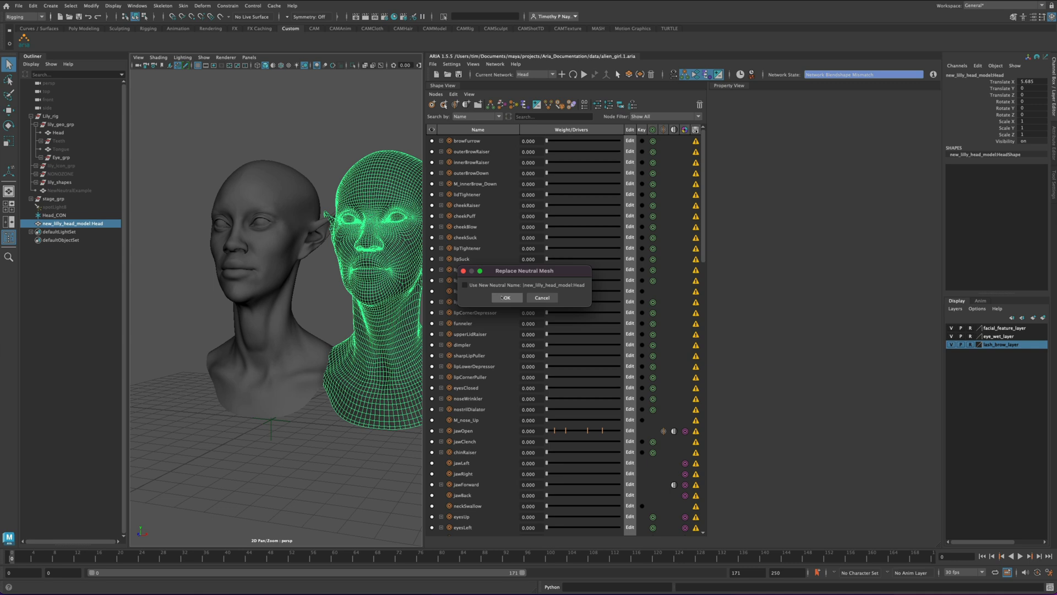
pyautogui.click(503, 297)
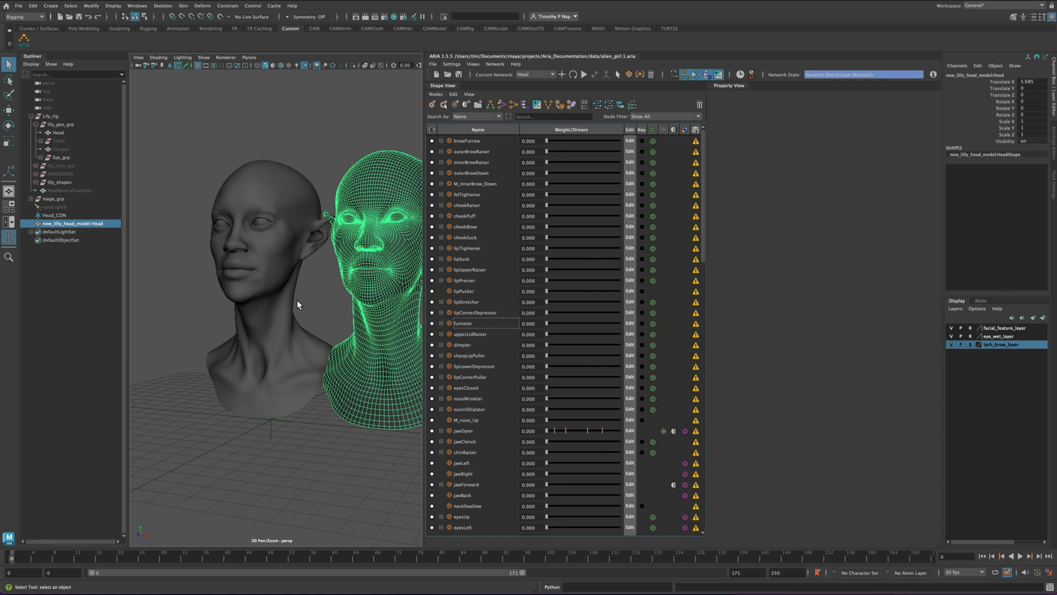
# - Hide the new_lilly_head_model:Head mesh
pyautogui.click(312, 300)
pyautogui.click(395, 287)
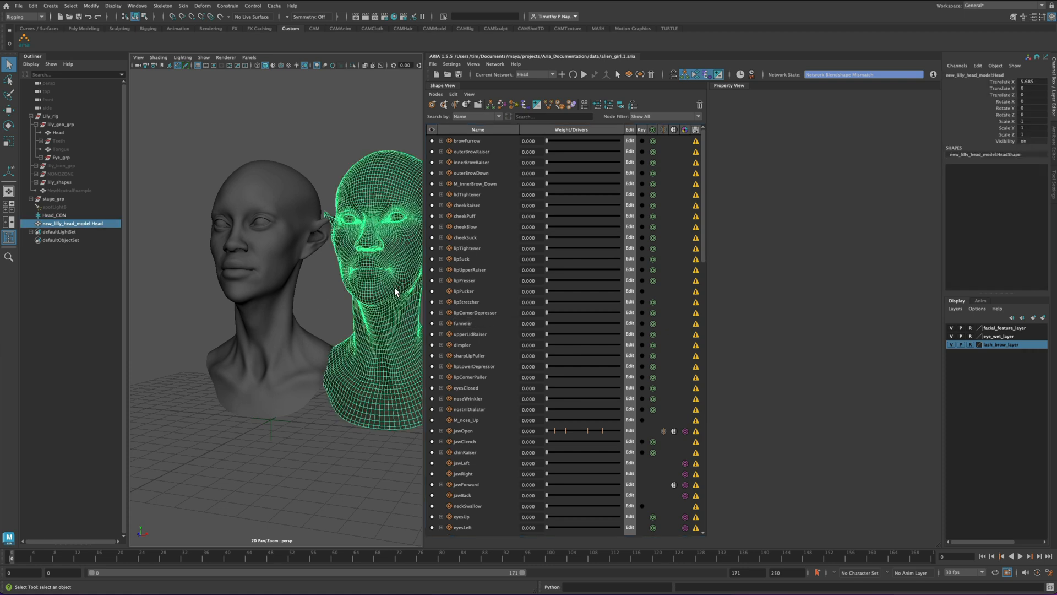
pyautogui.hotkey('ctrl', 'h')
pyautogui.click(356, 273)
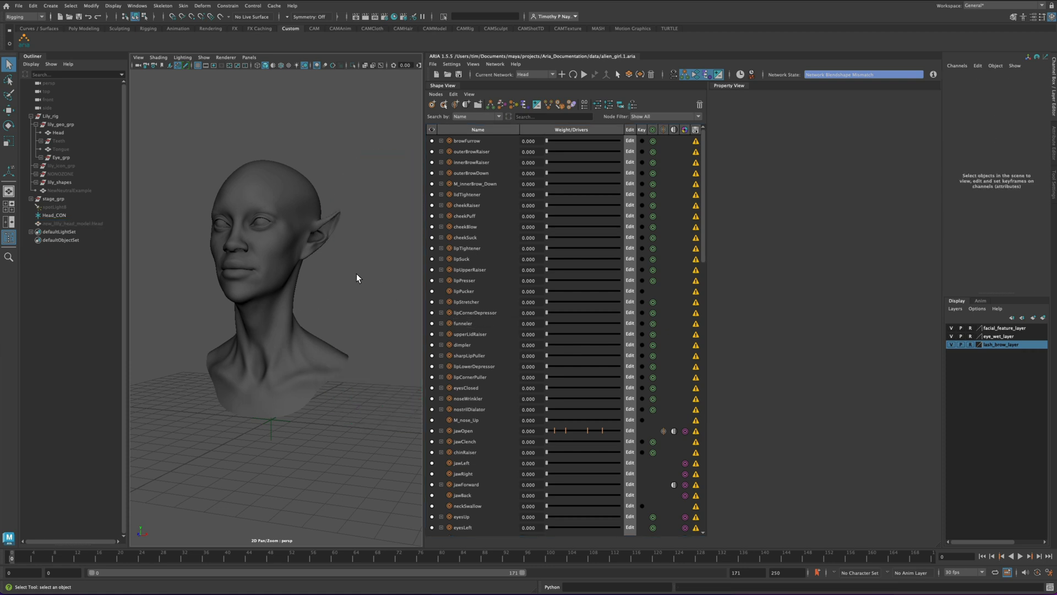
# - Test several shapes on the updated head, returning their weights to zero, and look through the shape list
pyautogui.click(263, 186)
pyautogui.click(330, 323)
pyautogui.keyDown('alt'); pyautogui.moveTo(276, 345); pyautogui.dragTo(331, 370, button='middle'); pyautogui.keyUp('alt')
pyautogui.keyDown('alt'); pyautogui.moveTo(331, 370); pyautogui.dragTo(388, 361, button='right'); pyautogui.keyUp('alt')
pyautogui.moveTo(557, 415); pyautogui.dragTo(547, 523)
pyautogui.scroll(-4, 473, 370)
pyautogui.moveTo(569, 336); pyautogui.dragTo(545, 353)
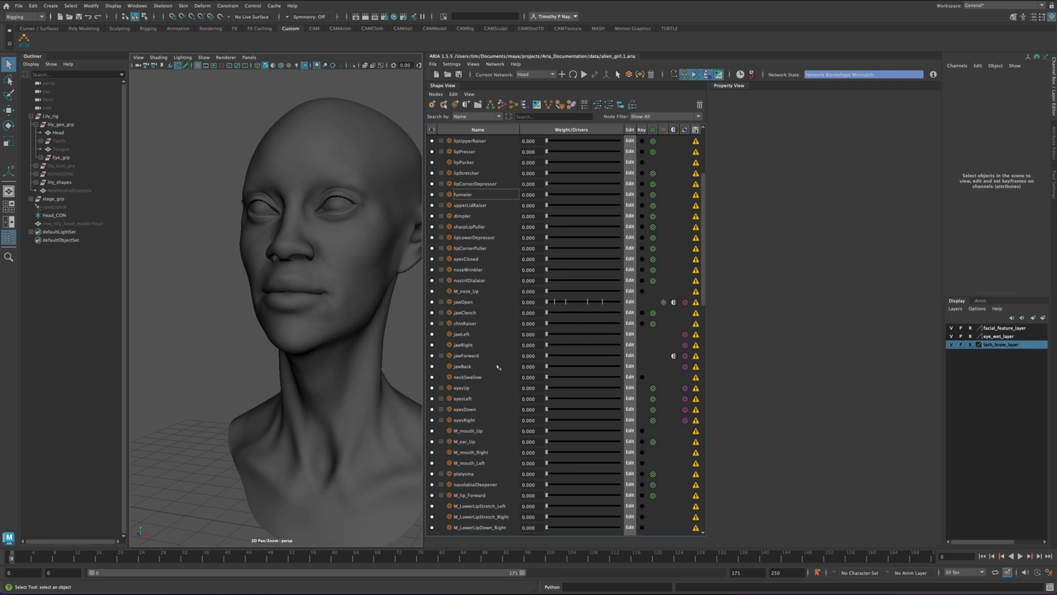
pyautogui.scroll(-4, 498, 366)
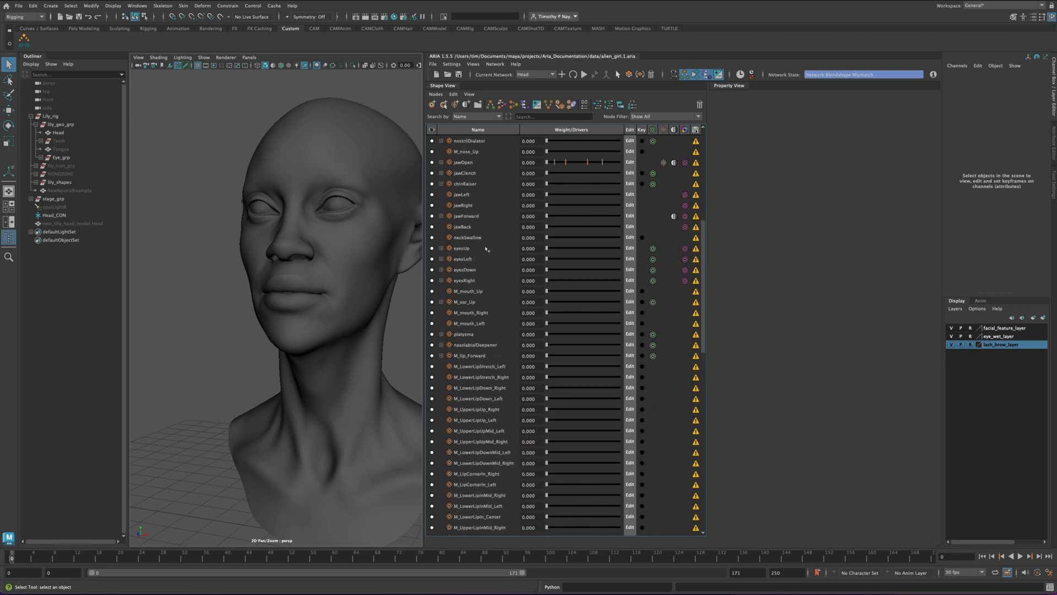
pyautogui.scroll(4, 486, 249)
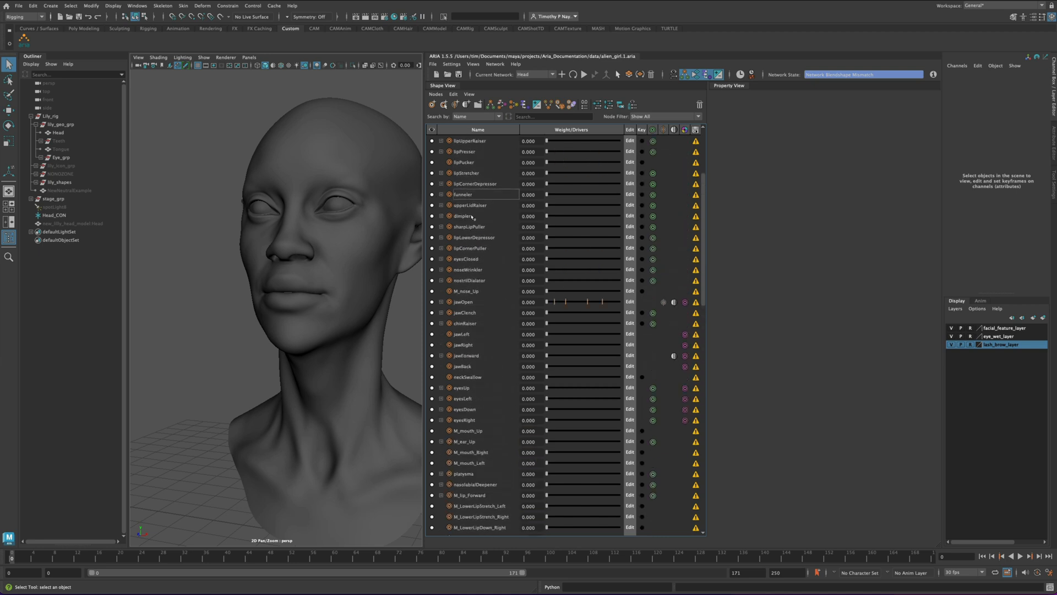
# - Filter the shape list to funneler and its dependent shapes, and test the funneler weight on the head
pyautogui.click(472, 195)
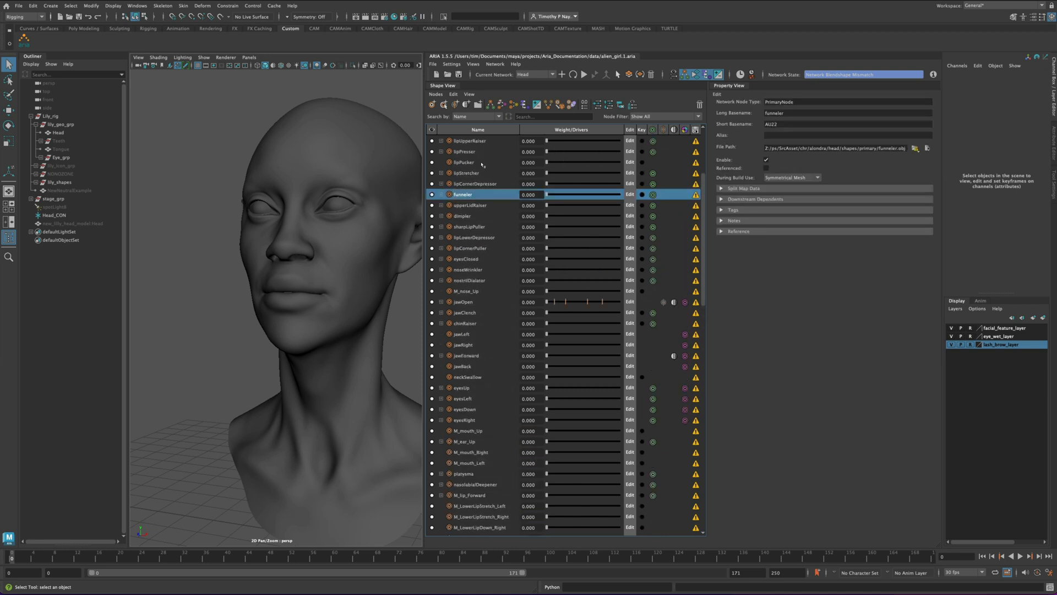
pyautogui.click(609, 105)
pyautogui.moveTo(553, 141); pyautogui.dragTo(507, 158)
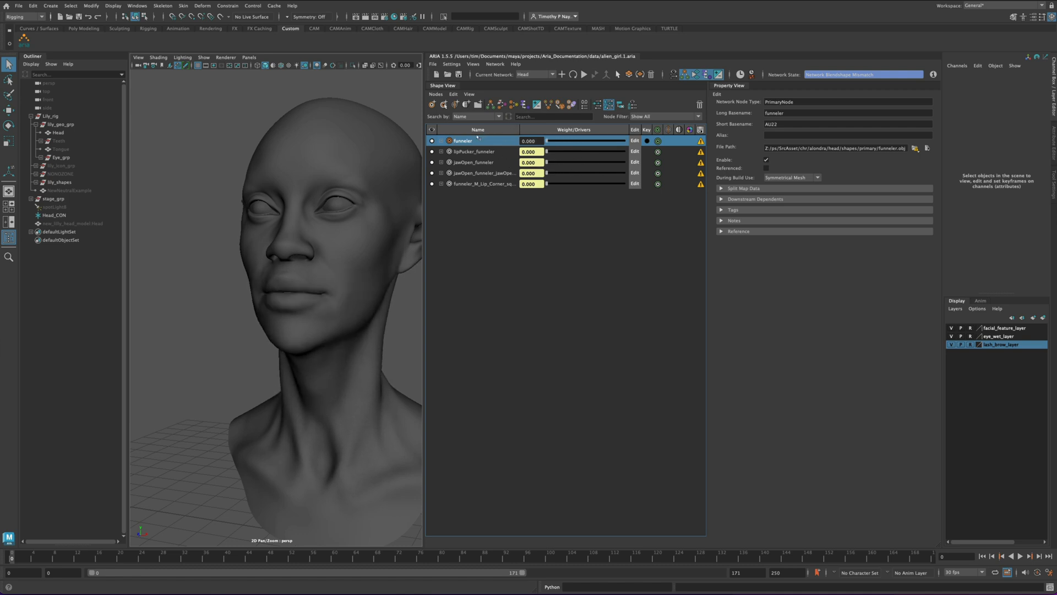
# - Select the funneler shape's mesh in the scene and reveal it under lily_shapes in the outliner
pyautogui.rightClick(477, 140)
pyautogui.click(490, 144)
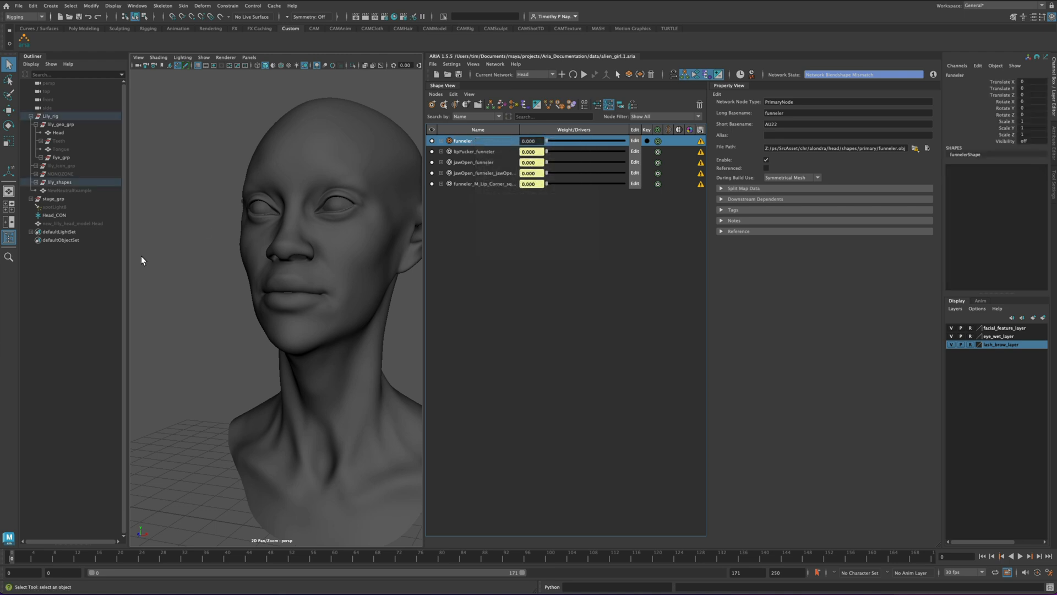
pyautogui.rightClick(63, 286)
pyautogui.click(86, 306)
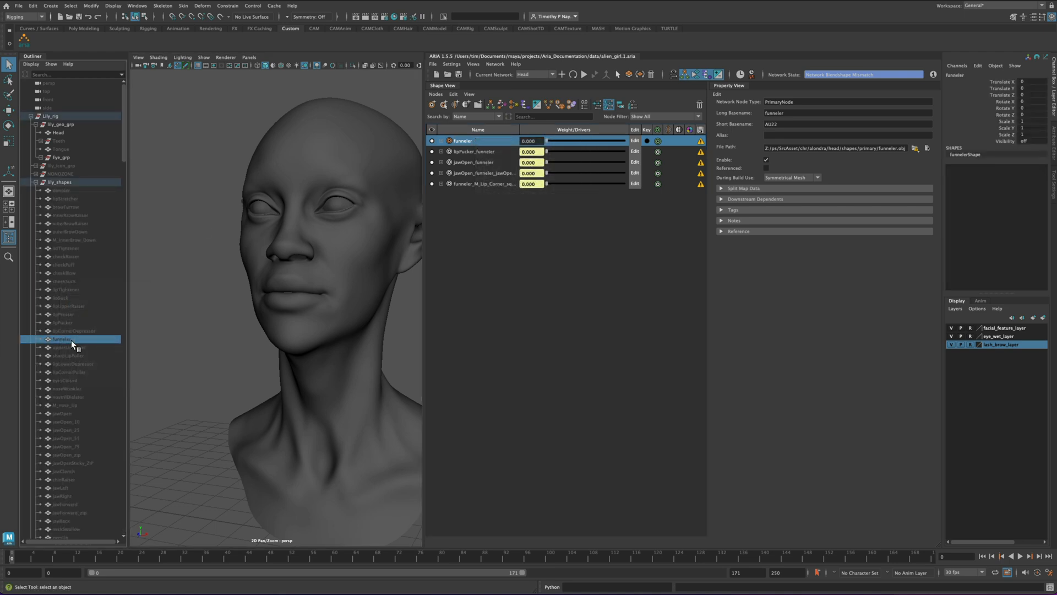
# - Unhide the funneler mesh and isolate it in the viewport to inspect the sculpted shape
pyautogui.hotkey('shift', 'h')
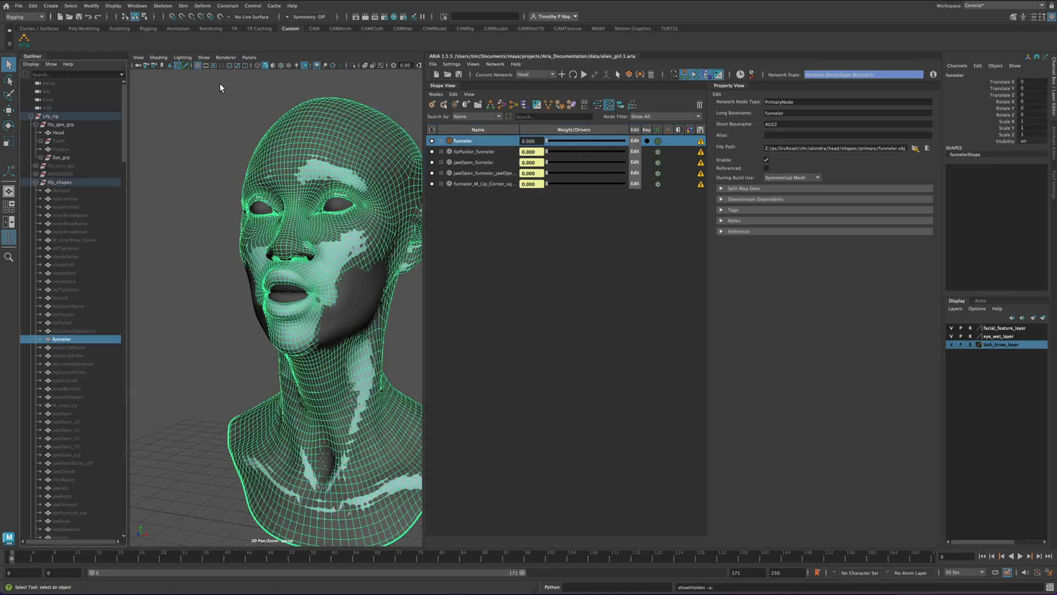
pyautogui.click(353, 65)
pyautogui.click(199, 247)
pyautogui.keyDown('alt'); pyautogui.moveTo(200, 246); pyautogui.dragTo(297, 354); pyautogui.keyUp('alt')
pyautogui.moveTo(458, 183)
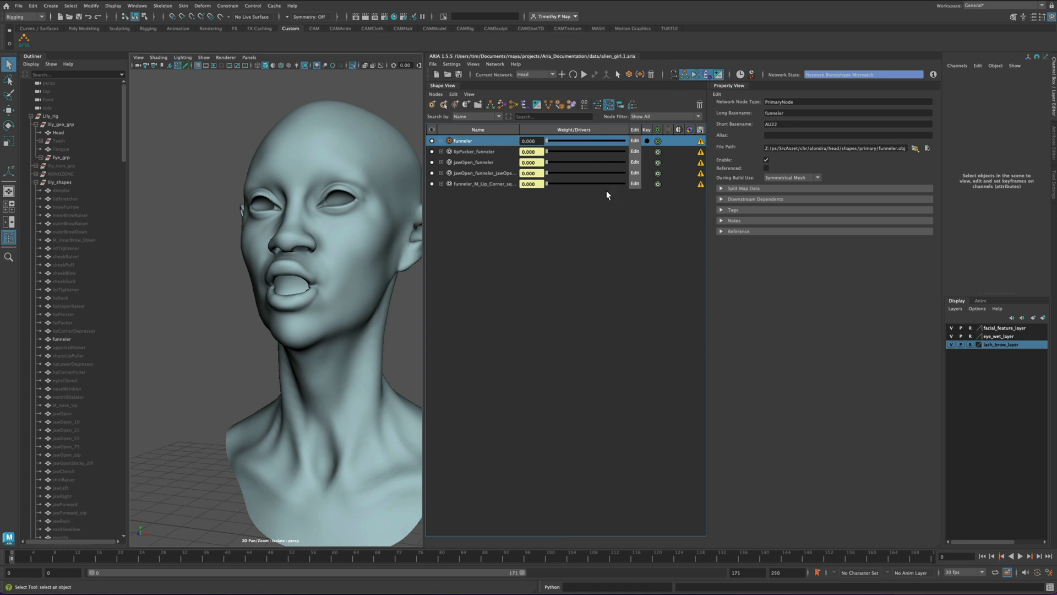
# - Hide the funneler mesh again and turn off the viewport isolation
pyautogui.click(68, 340)
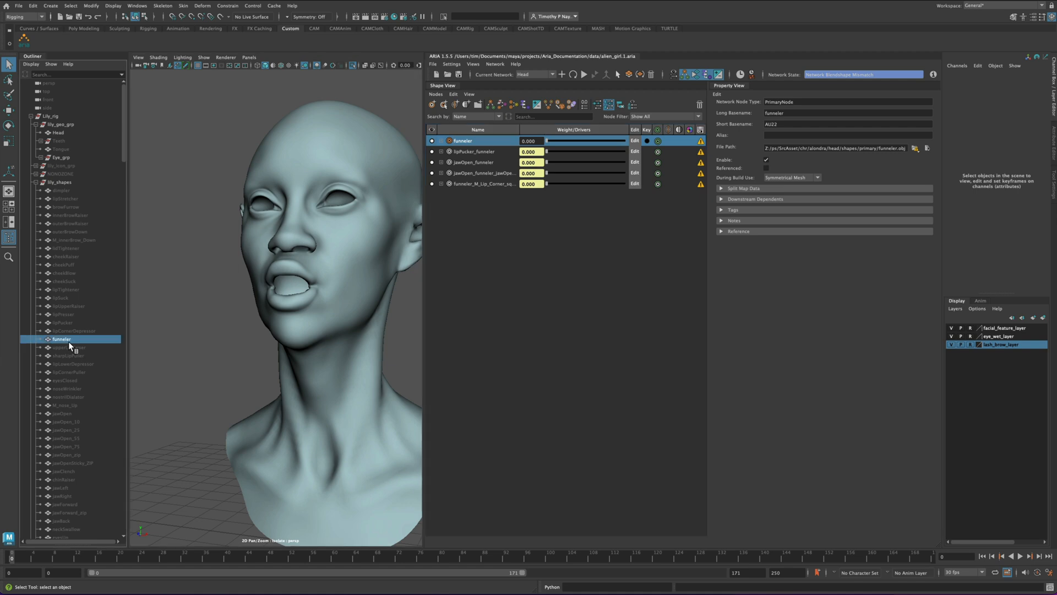
pyautogui.press('h')
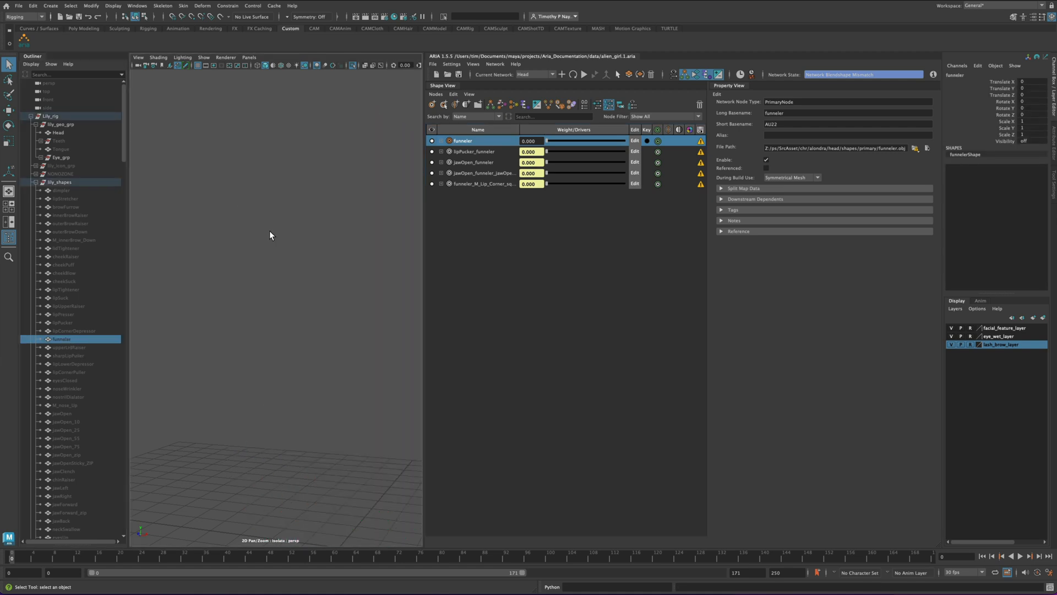
pyautogui.click(270, 230)
pyautogui.click(353, 65)
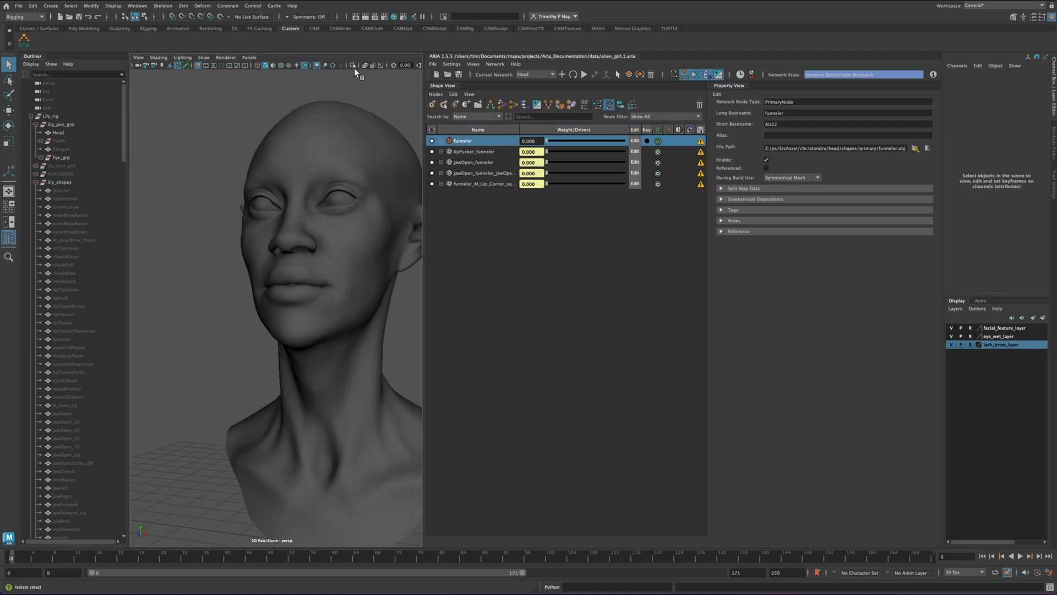
# - Restore the full shape list and collapse the Lily_rig hierarchy in the outliner
pyautogui.click(609, 105)
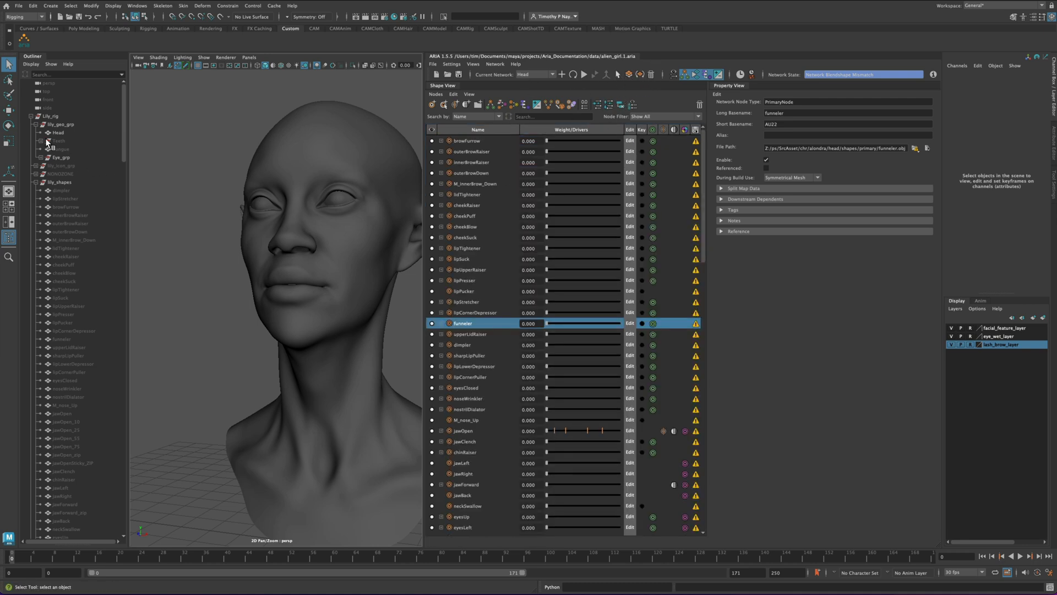
pyautogui.click(30, 116)
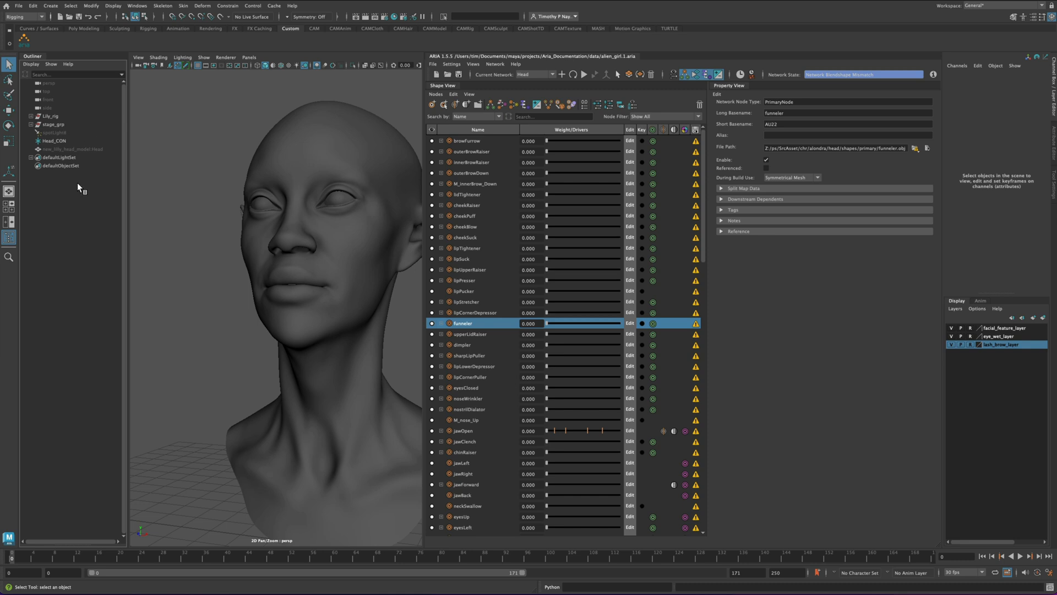
# - Select the network's current neutral mesh
pyautogui.click(183, 160)
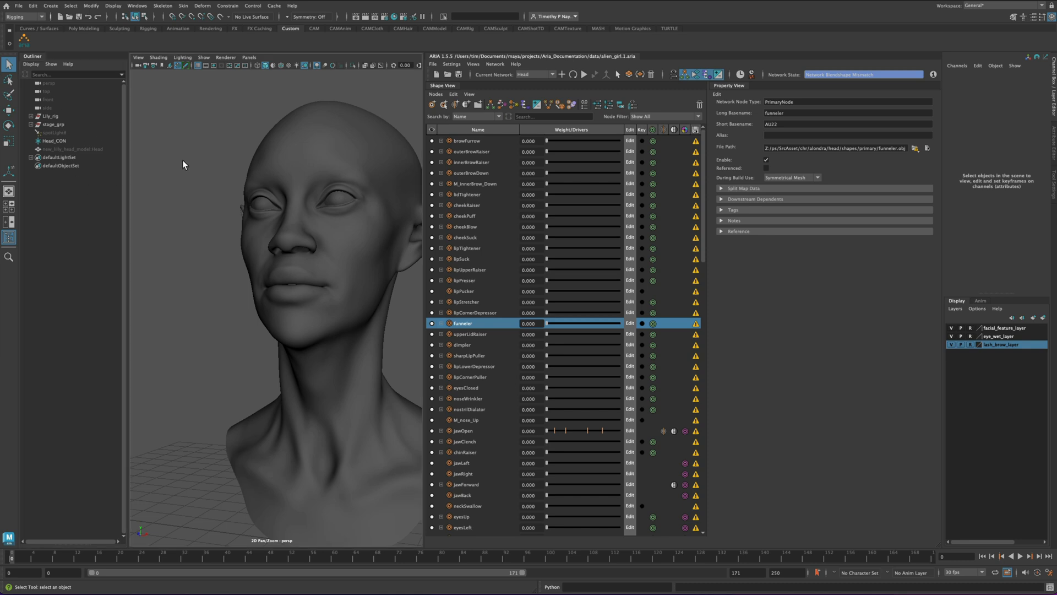
pyautogui.click(618, 75)
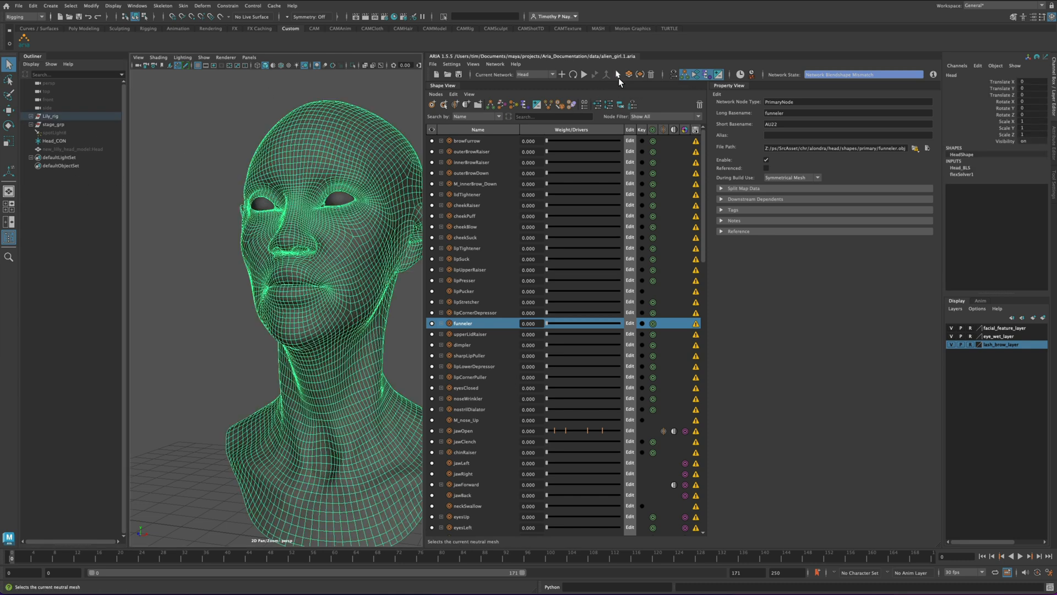
# - Clear the mesh selection, set the funneler weight to 1.000 and duplicate the neutral mesh in its current state
pyautogui.click(249, 134)
pyautogui.moveTo(548, 325); pyautogui.dragTo(621, 327)
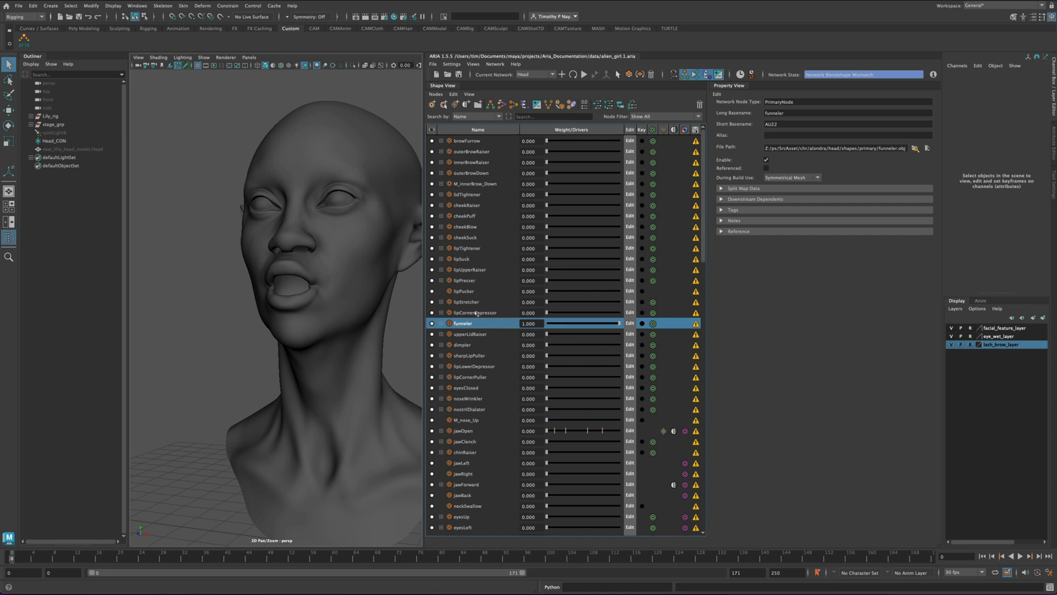
pyautogui.click(631, 76)
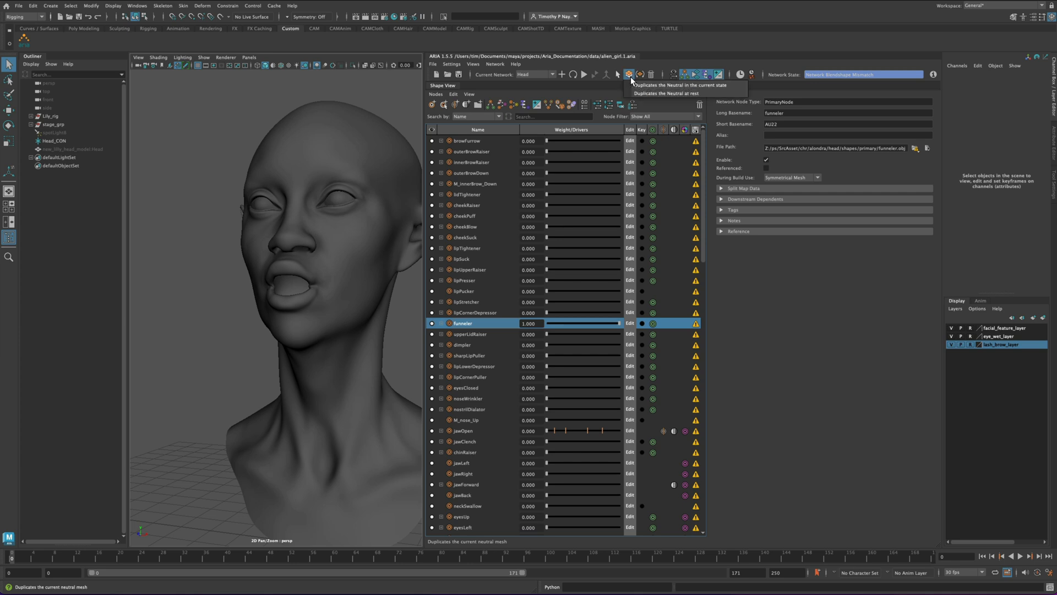
pyautogui.click(689, 87)
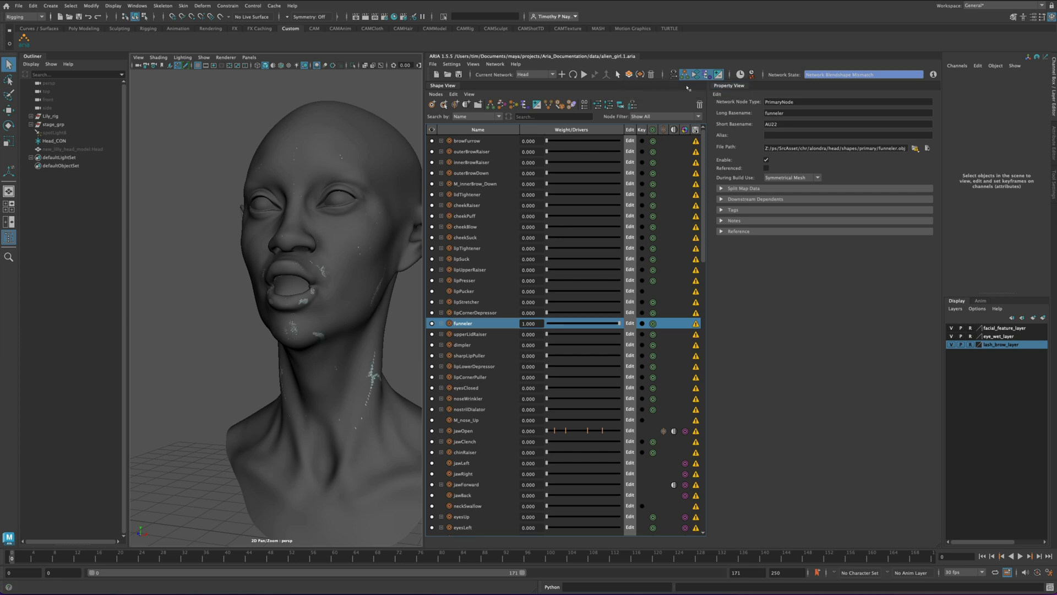
# - Select the duplicated head mesh, reveal it in the outliner hierarchy and delete it
pyautogui.rightClick(93, 231)
pyautogui.click(114, 250)
pyautogui.click(376, 359)
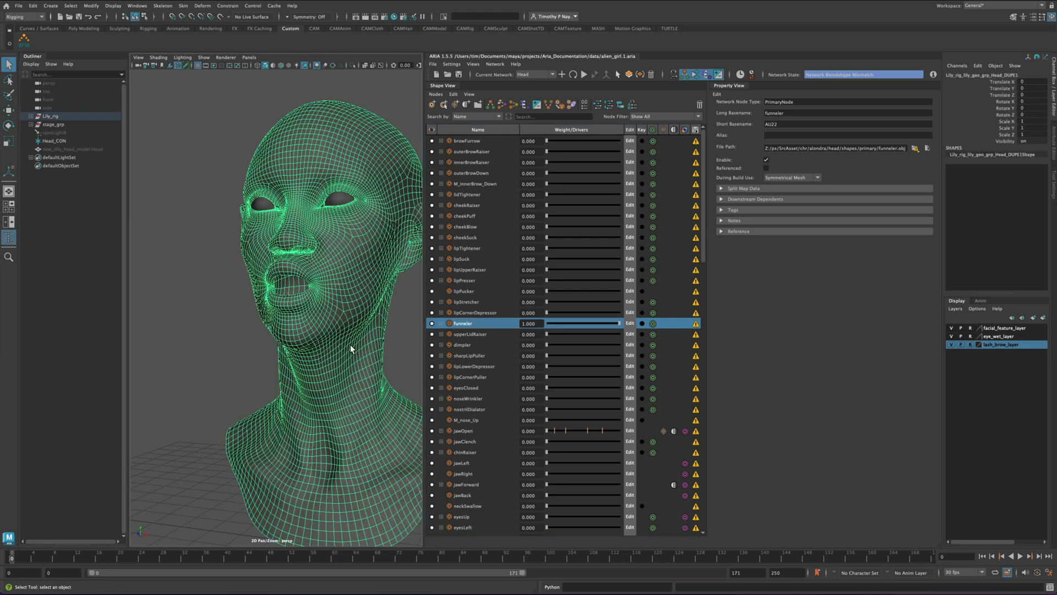
pyautogui.press('f')
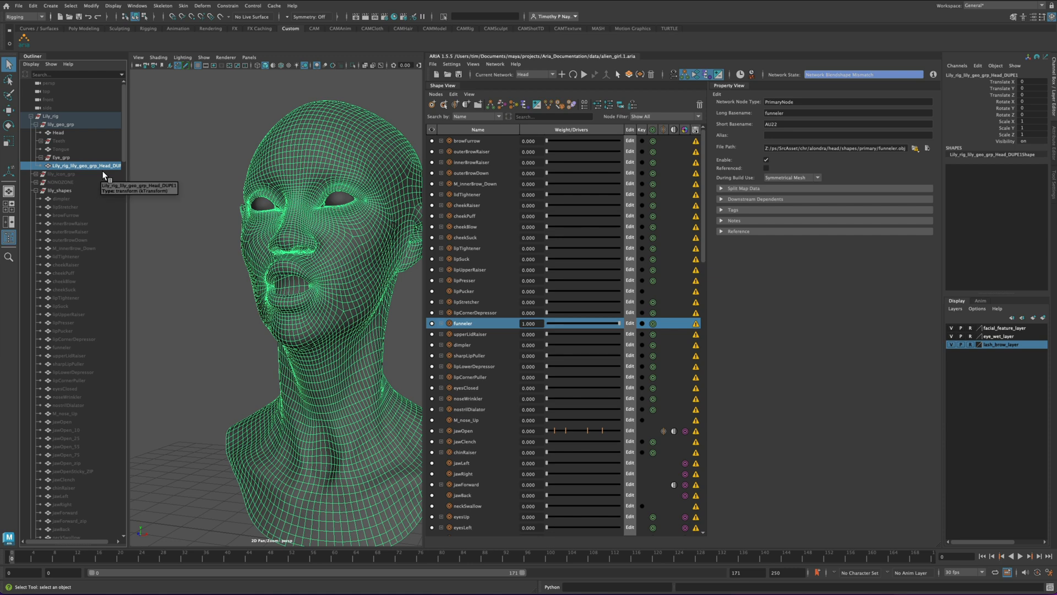
pyautogui.press('Delete')
pyautogui.click(341, 137)
pyautogui.click(386, 102)
pyautogui.click(629, 74)
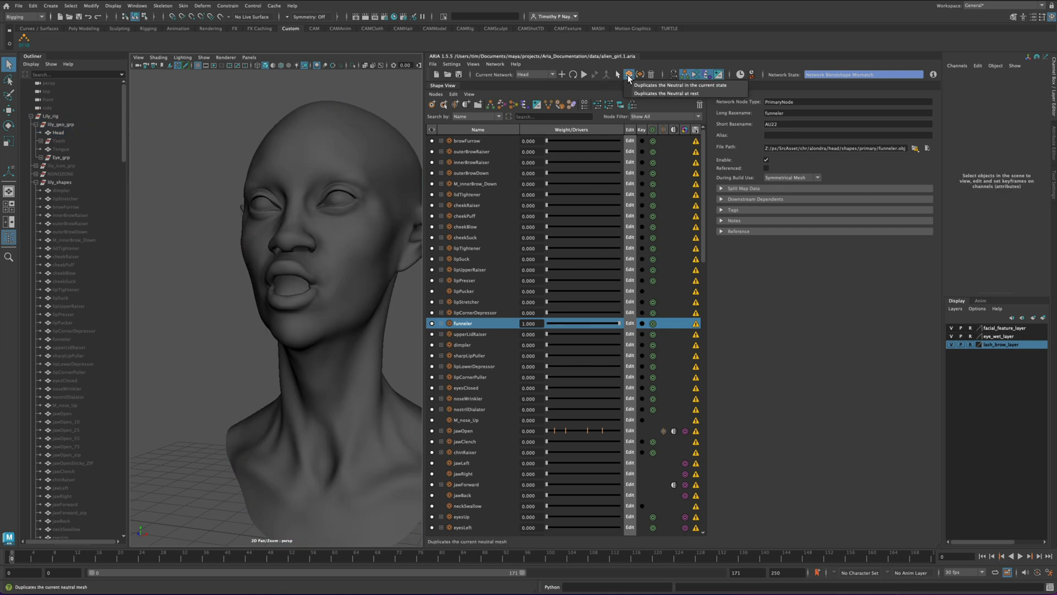
pyautogui.click(658, 95)
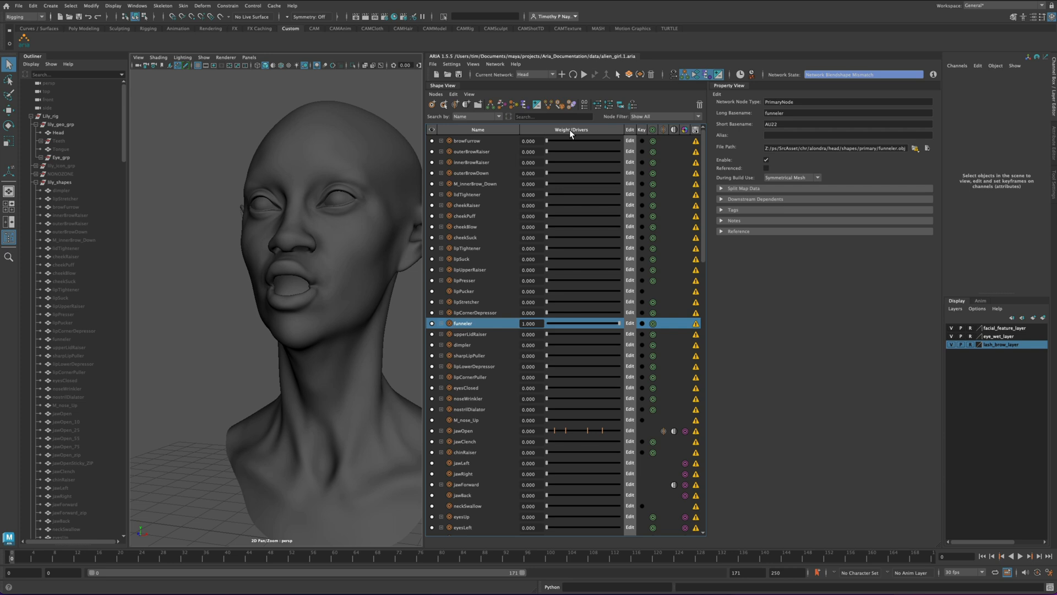
# - List only funneler and its related combination shapes, and pose the mouth with lipPucker_funneler at 0.237 and jawOpen_funneler at 0.643
pyautogui.click(609, 105)
pyautogui.click(588, 184)
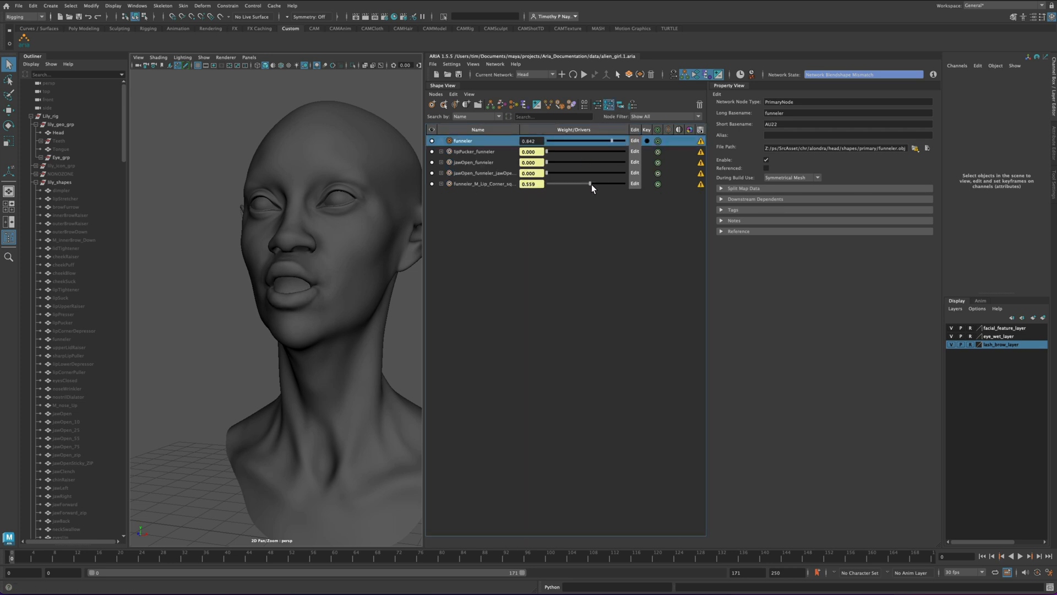
pyautogui.click(596, 172)
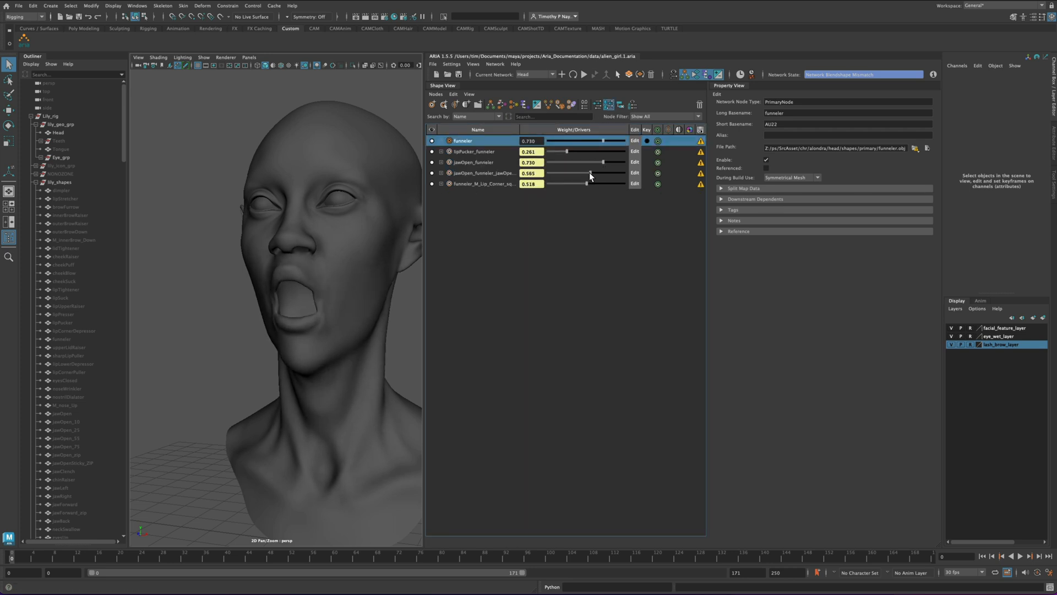
pyautogui.click(585, 152)
pyautogui.moveTo(586, 154); pyautogui.dragTo(565, 153)
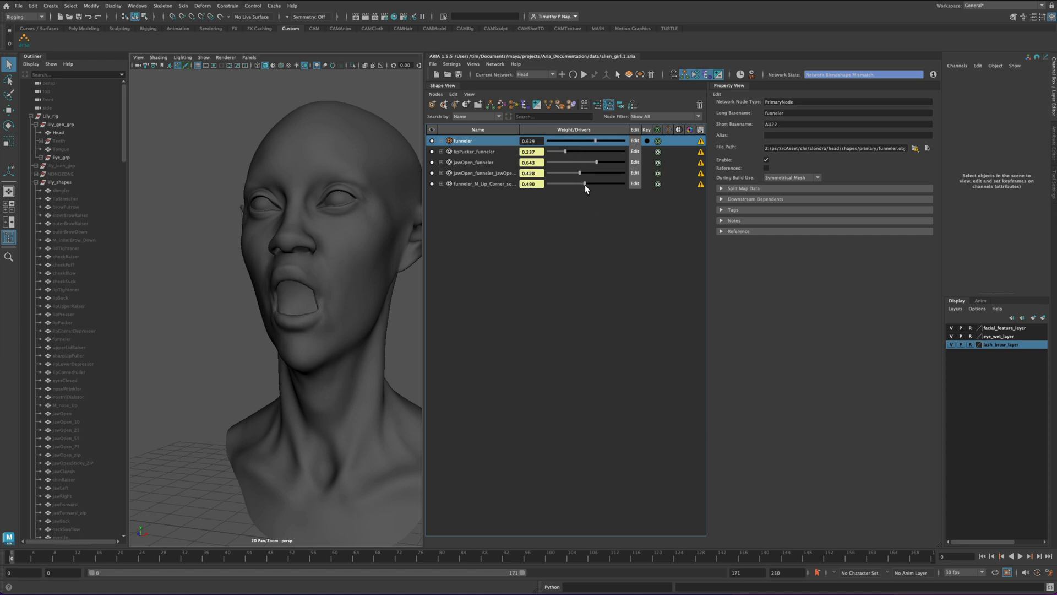
# - Duplicate the neutral mesh at rest and select the resulting duplicate under lily_geo_grp
pyautogui.click(634, 77)
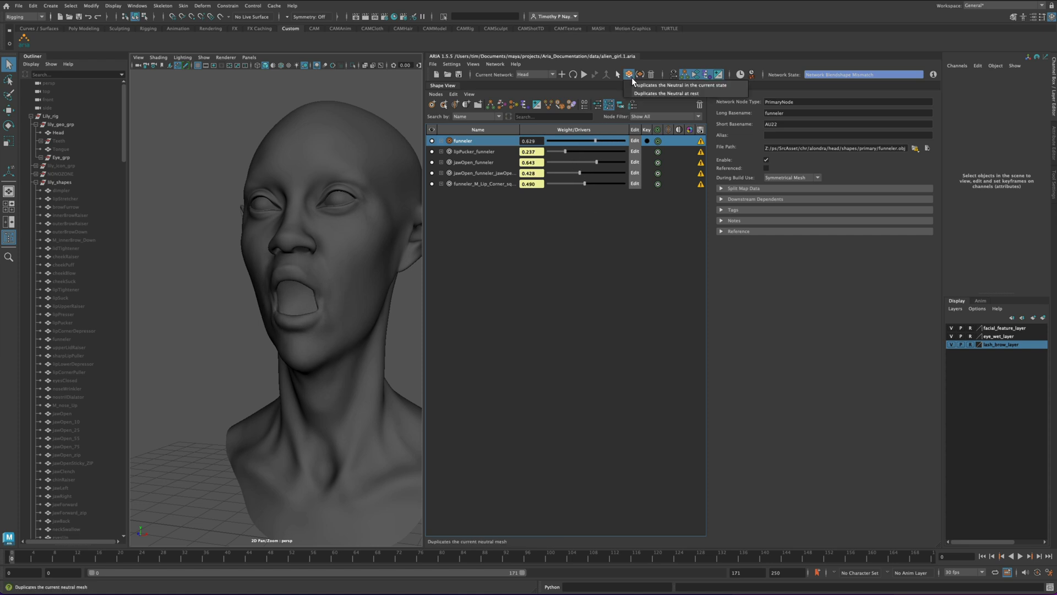
pyautogui.click(667, 94)
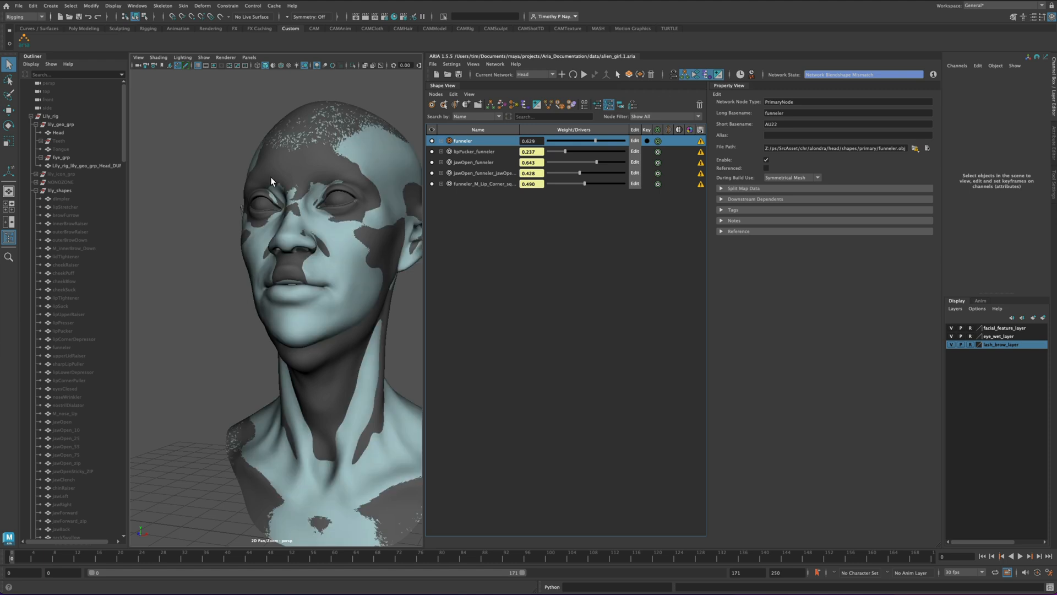
pyautogui.click(107, 166)
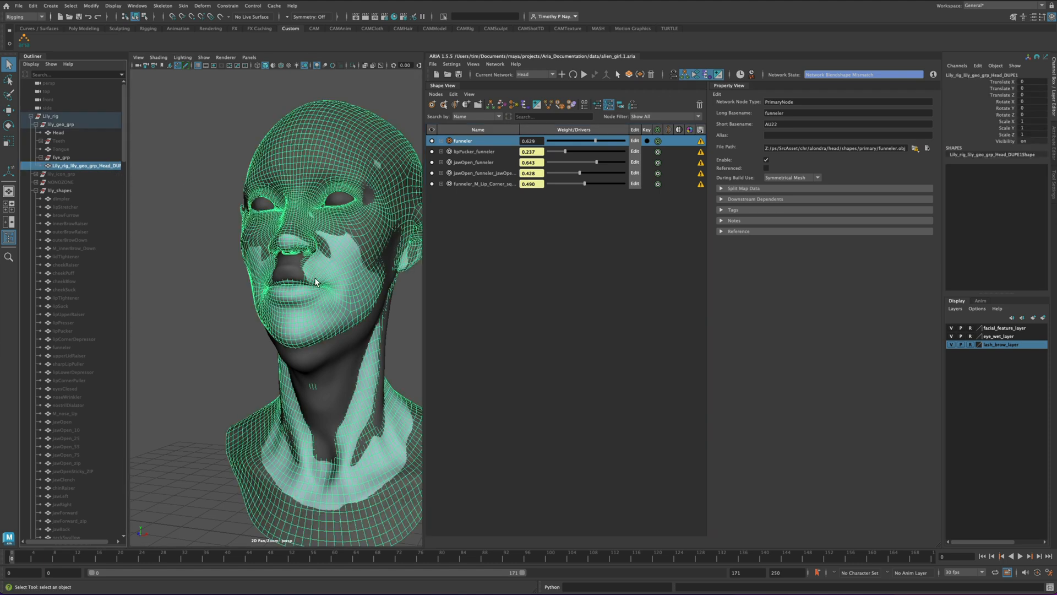